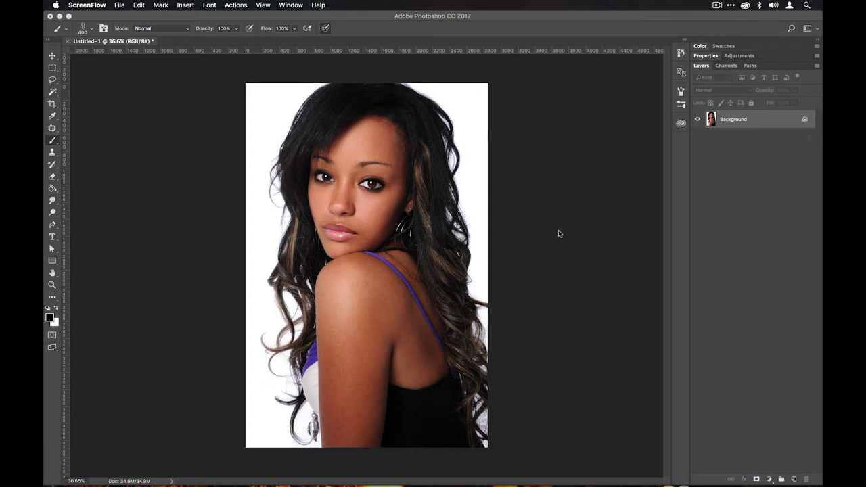
Switch to Chrome showing the Adobe Stock page for 'Portrait of Beautiful Woman'.
{"action": "key", "text": "super+Tab"}
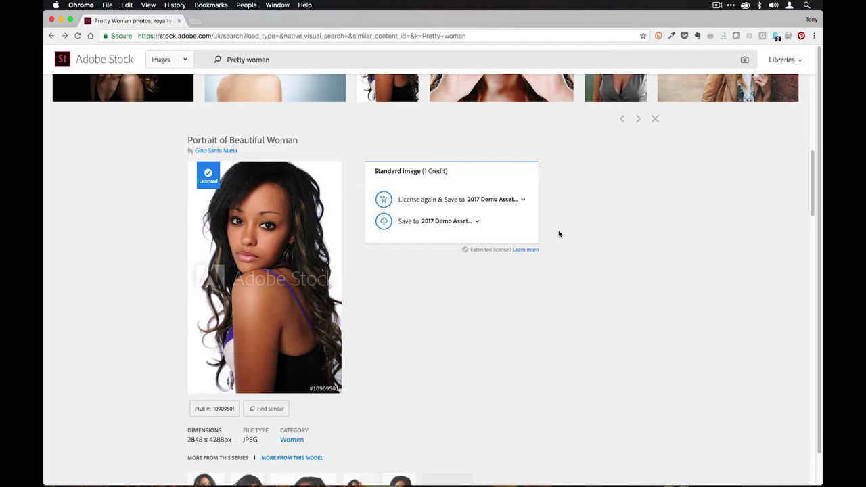
Go back to the Untitled-1 portrait document in Photoshop.
{"action": "key", "text": "super+Tab"}
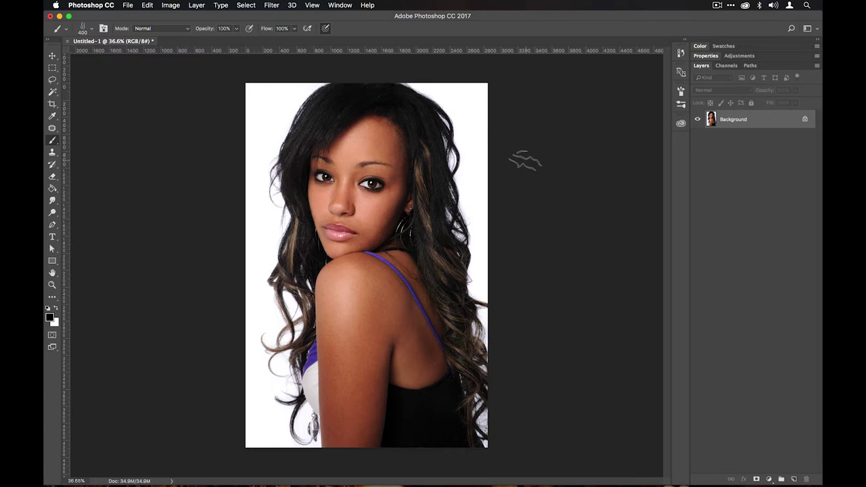
Convert the locked Background layer into a smart object named Layer 0.
{"action": "right_click", "coordinate": [784, 122]}
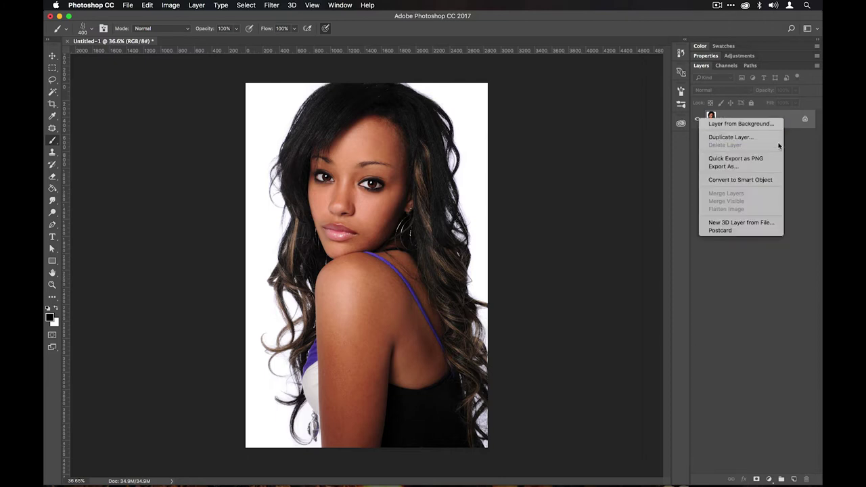
{"action": "left_click", "coordinate": [768, 180]}
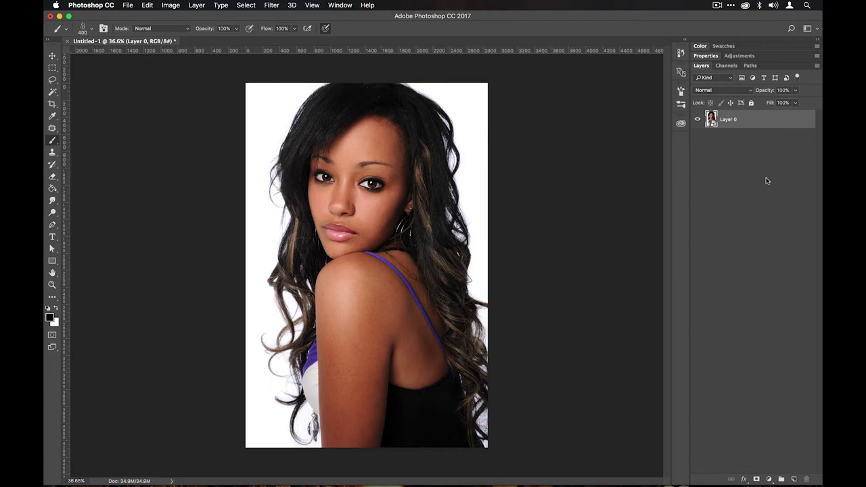
Add a Gaussian Blur smart filter with a 4.9-pixel radius to Layer 0.
{"action": "left_click", "coordinate": [273, 5]}
{"action": "mouse_move", "coordinate": [304, 116]}
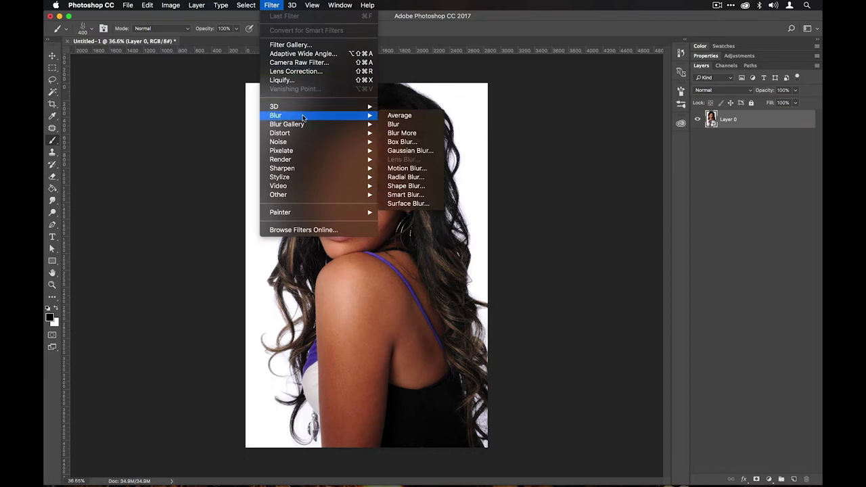
{"action": "left_click", "coordinate": [428, 151]}
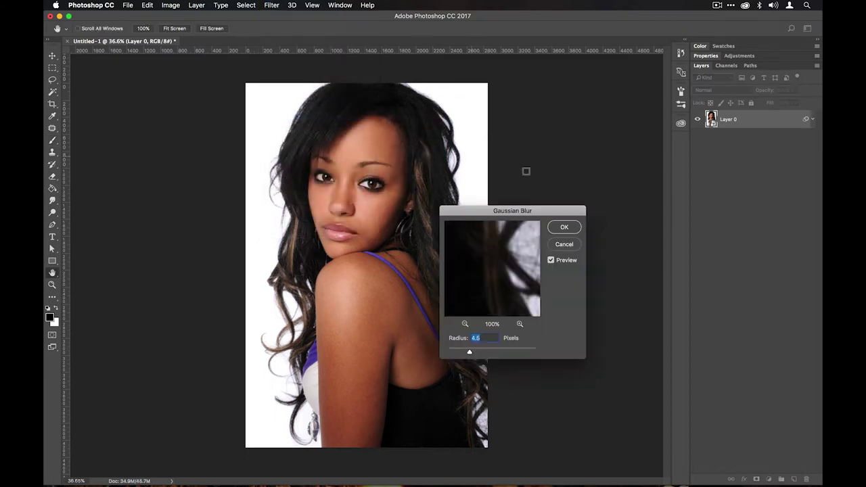
{"action": "left_click_drag", "start_coordinate": [553, 211], "coordinate": [606, 146]}
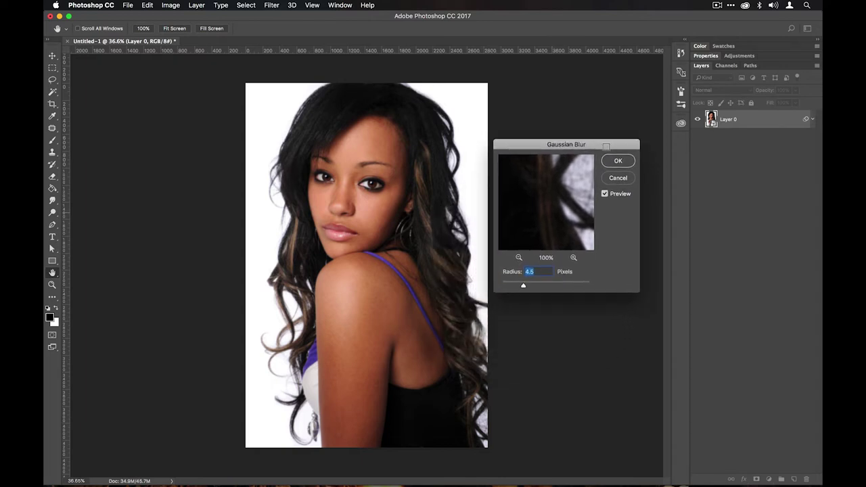
{"action": "left_click_drag", "start_coordinate": [525, 285], "coordinate": [522, 287]}
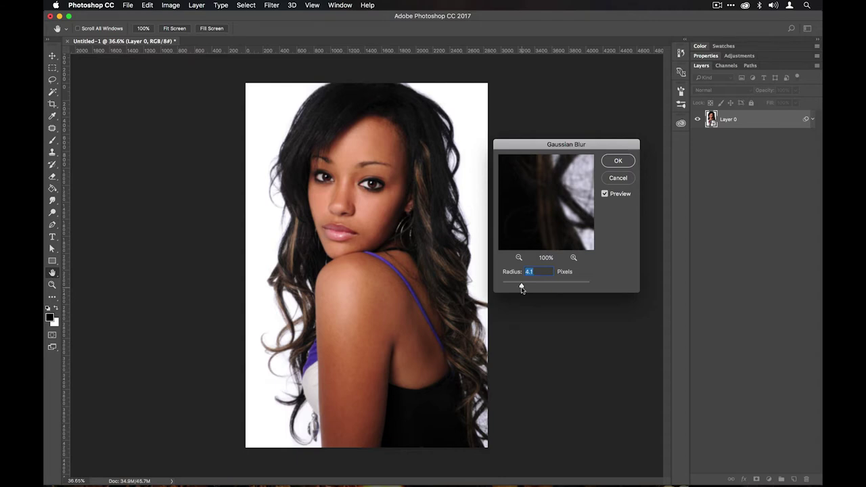
{"action": "left_click_drag", "start_coordinate": [524, 286], "coordinate": [526, 285]}
{"action": "left_click", "coordinate": [618, 161]}
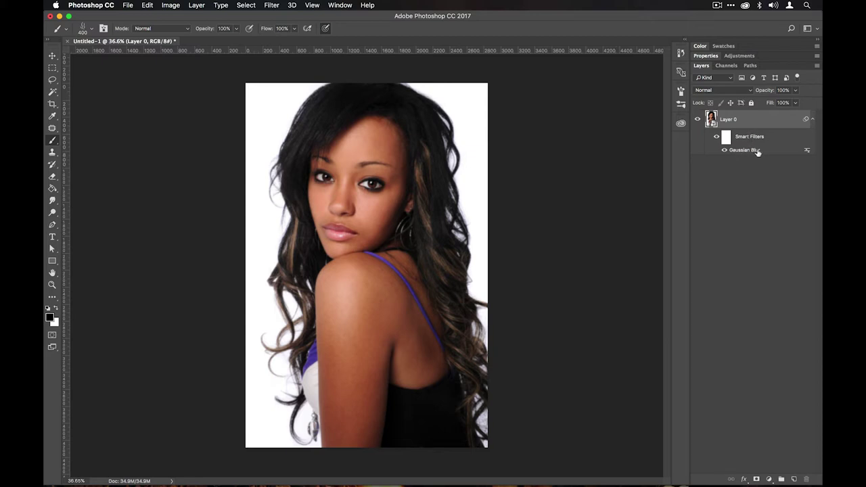
Set the Gaussian Blur filter's blending mode to Divide for a light pencil-sketch look.
{"action": "double_click", "coordinate": [808, 153]}
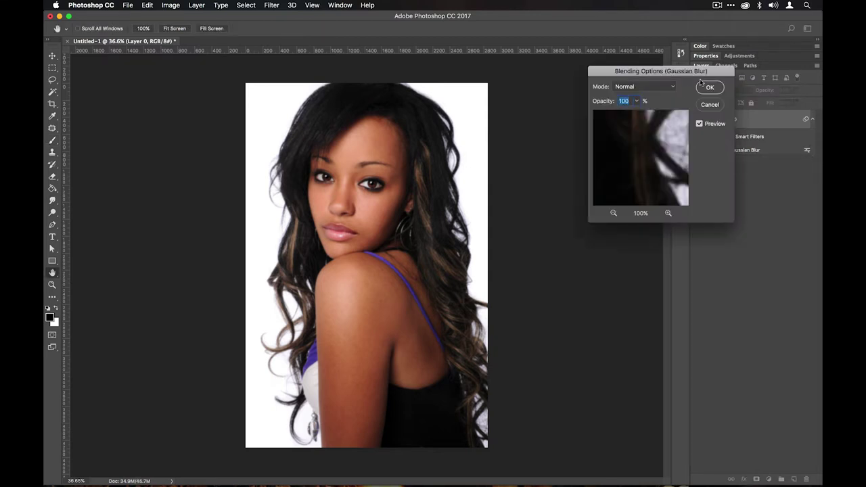
{"action": "left_click", "coordinate": [670, 88]}
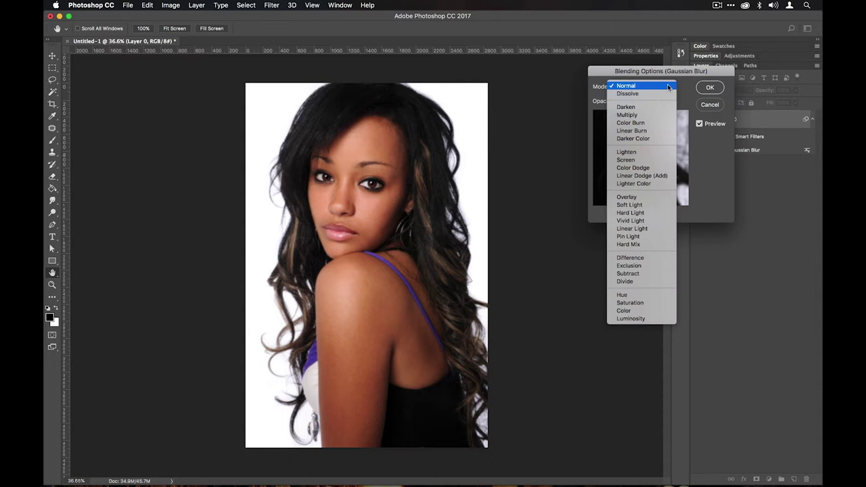
{"action": "left_click", "coordinate": [662, 282]}
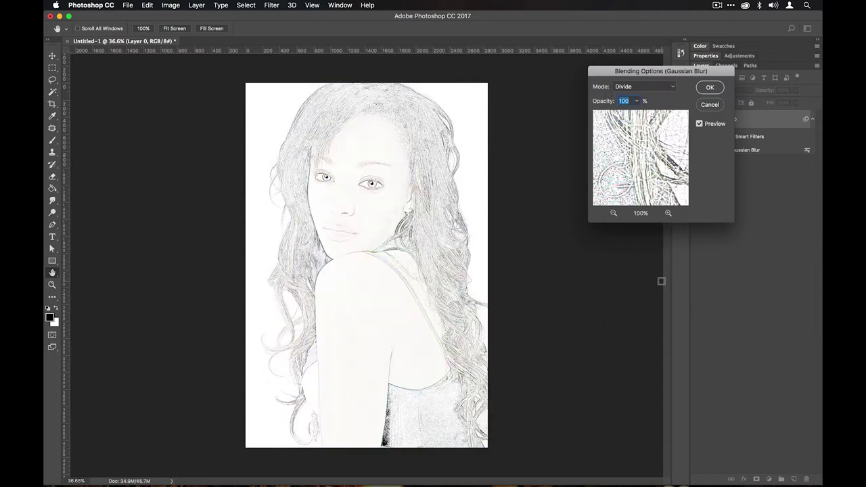
{"action": "left_click", "coordinate": [710, 88]}
{"action": "key", "text": "b"}
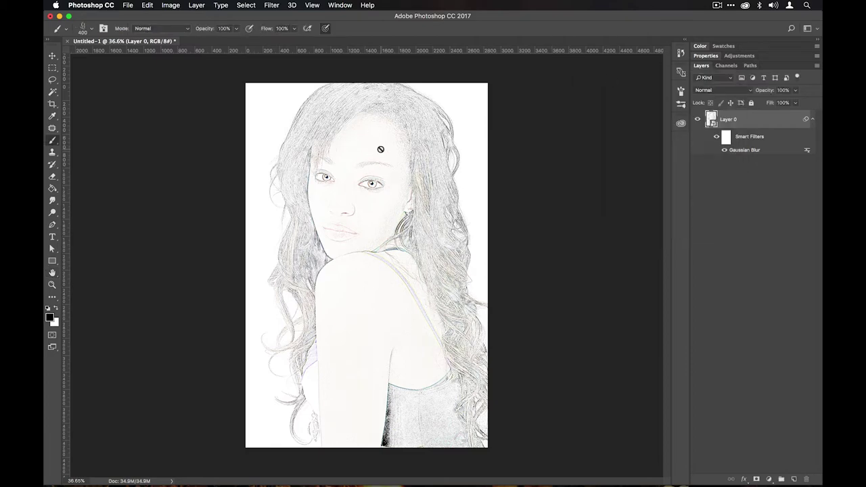
Raise the Gaussian Blur radius to about 6.8 pixels for darker, fuller sketch lines.
{"action": "scroll", "coordinate": [363, 163], "scroll_direction": "up", "scroll_amount": 5}
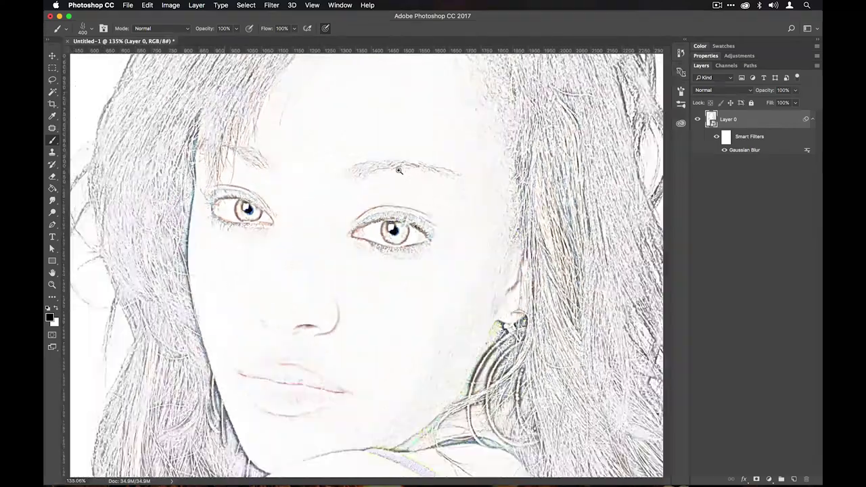
{"action": "scroll", "coordinate": [399, 170], "scroll_direction": "down", "scroll_amount": 5}
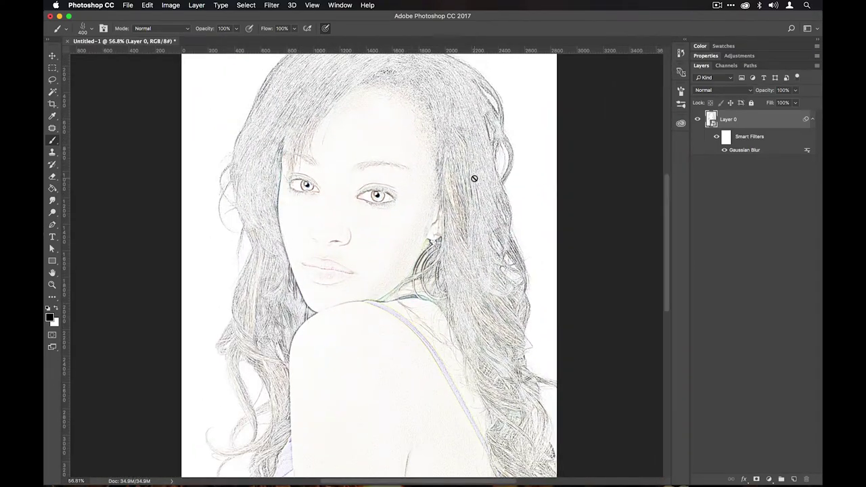
{"action": "double_click", "coordinate": [744, 150]}
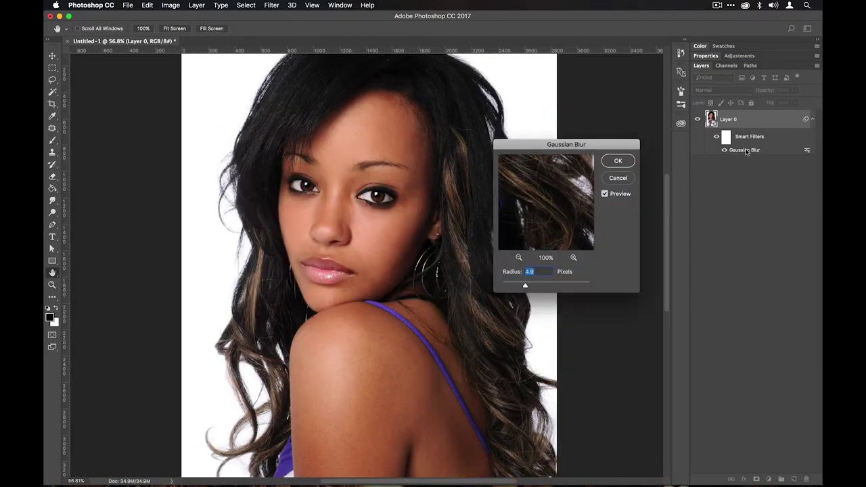
{"action": "left_click_drag", "start_coordinate": [525, 286], "coordinate": [534, 286]}
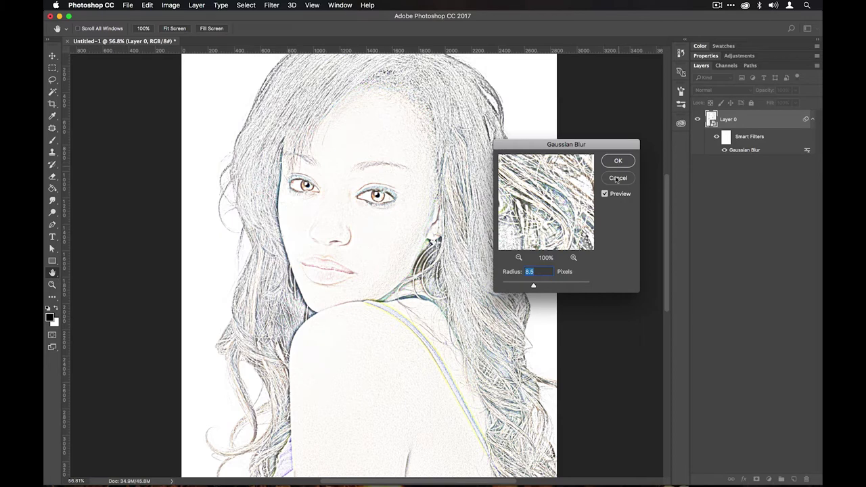
{"action": "left_click_drag", "start_coordinate": [535, 285], "coordinate": [533, 287]}
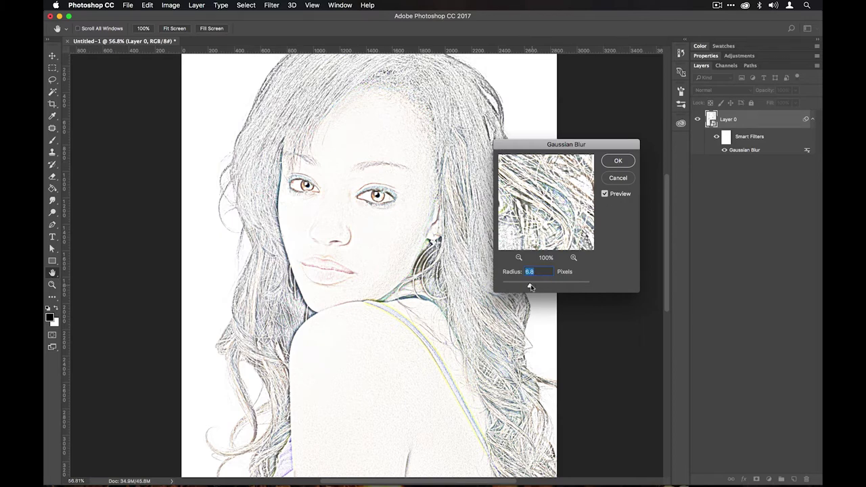
{"action": "left_click", "coordinate": [616, 160]}
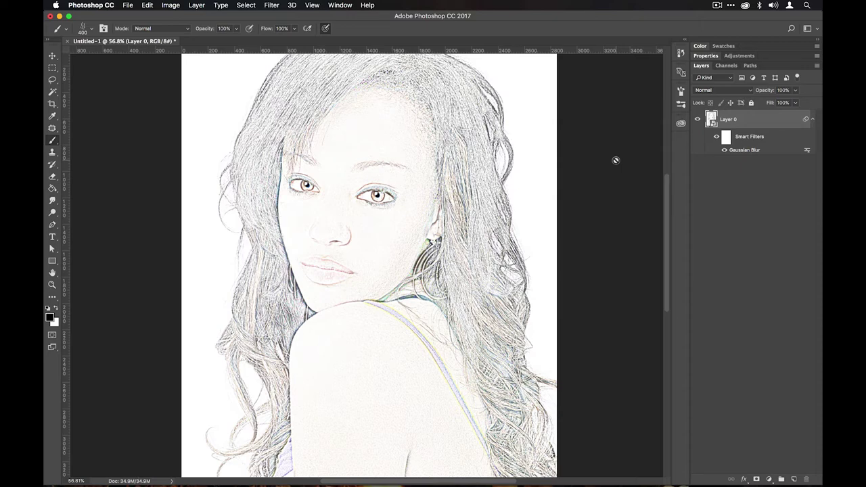
In Camera Raw, convert to grayscale with Reds -14, Blues -12 and Purples +46.
{"action": "left_click", "coordinate": [271, 4]}
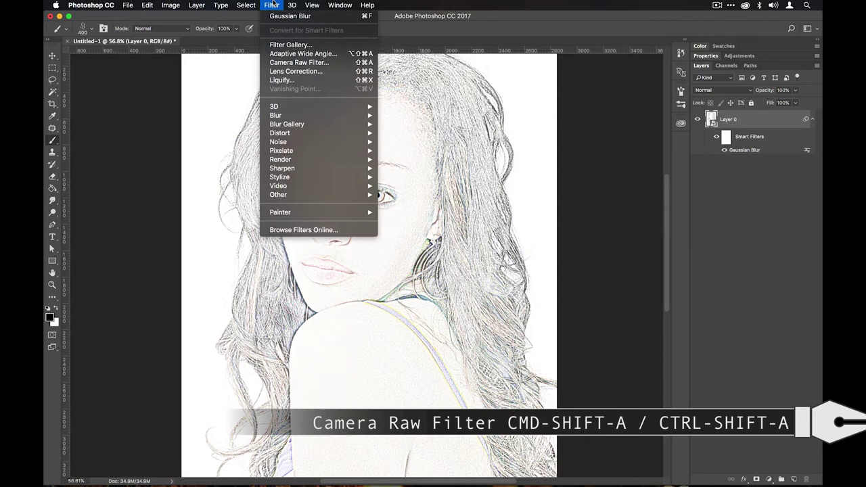
{"action": "left_click", "coordinate": [296, 63]}
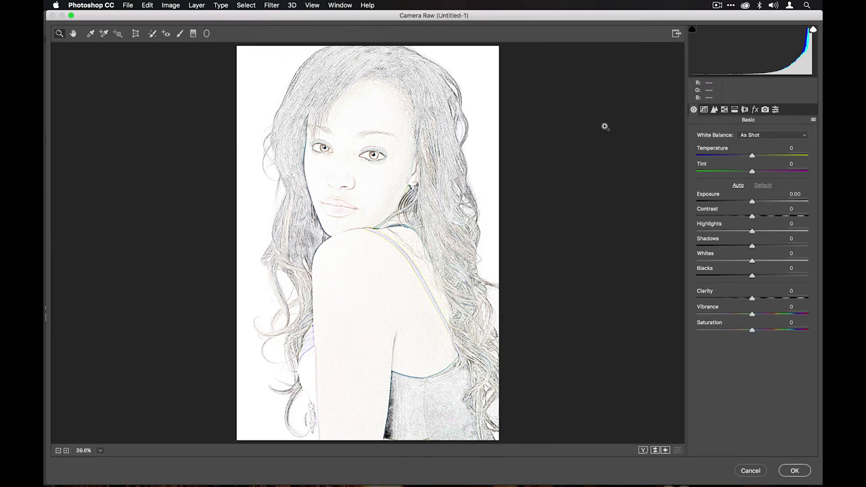
{"action": "left_click", "coordinate": [725, 109]}
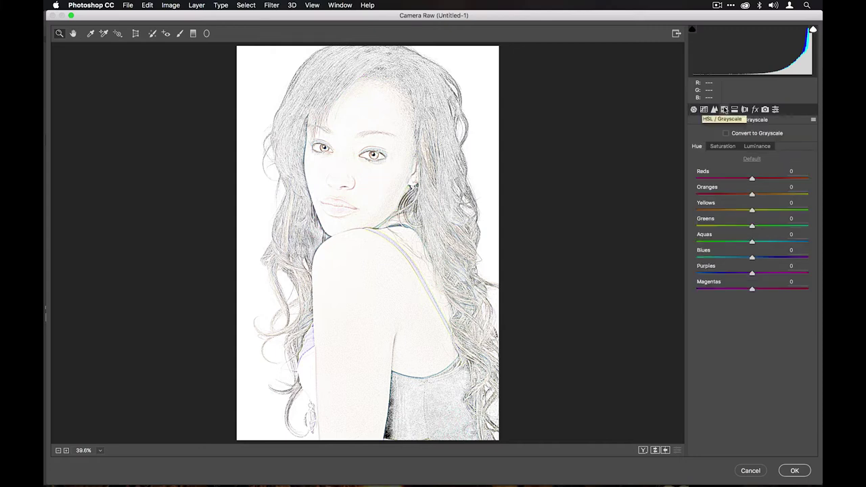
{"action": "left_click", "coordinate": [727, 134]}
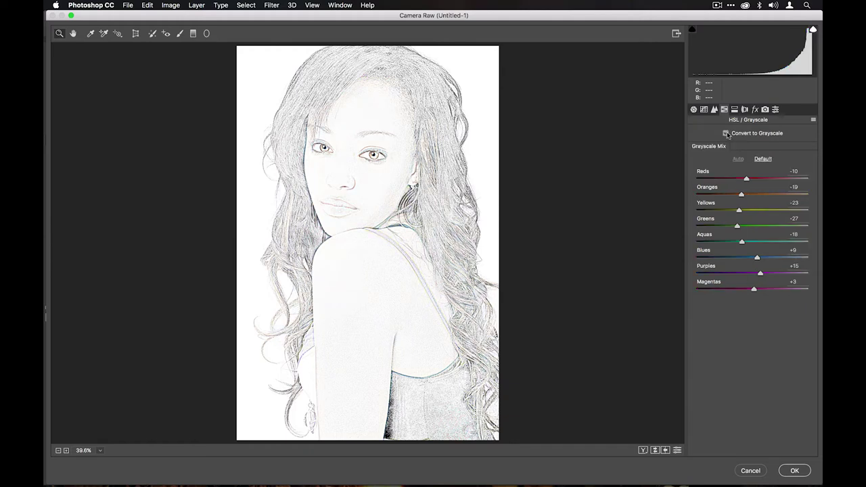
{"action": "left_click_drag", "start_coordinate": [745, 179], "coordinate": [723, 178]}
{"action": "mouse_move", "coordinate": [727, 266]}
{"action": "left_mouse_down"}
{"action": "mouse_move", "coordinate": [742, 266]}
{"action": "mouse_move", "coordinate": [720, 252]}
{"action": "left_mouse_up"}
Set Camera Raw Exposure to -0.57, Contrast to +25 and Clarity to -11.
{"action": "left_click", "coordinate": [693, 110]}
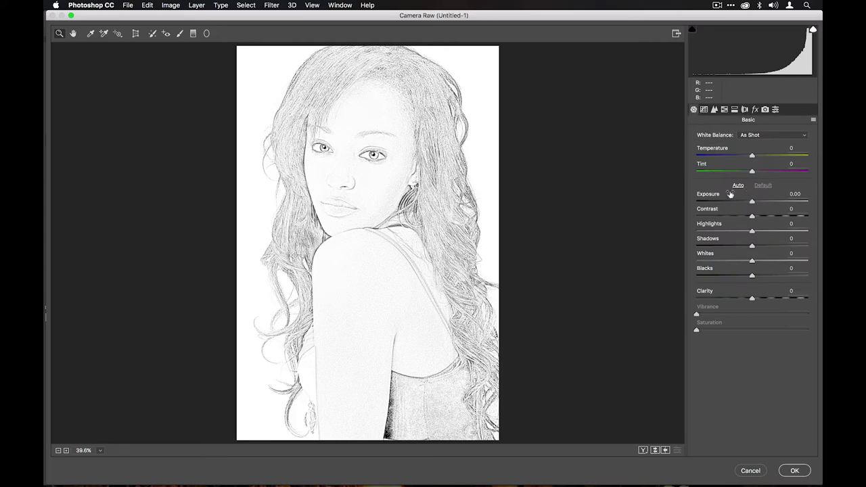
{"action": "left_click", "coordinate": [738, 197]}
{"action": "left_click_drag", "start_coordinate": [738, 197], "coordinate": [748, 213]}
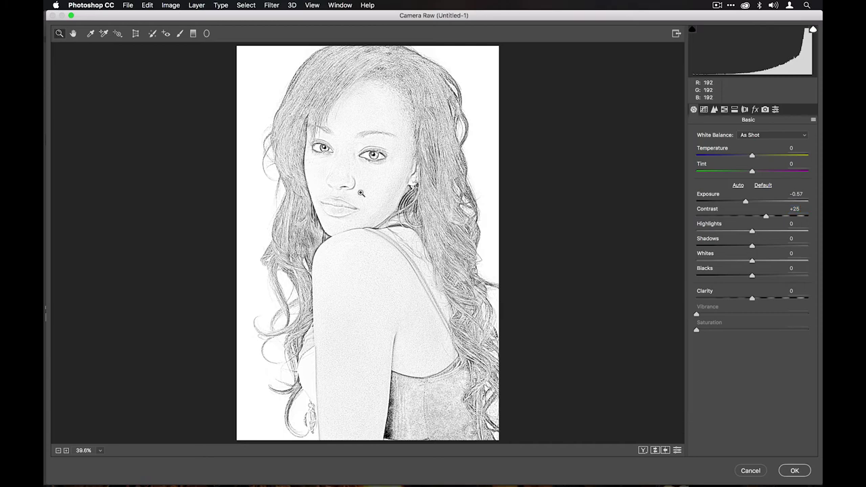
{"action": "left_click", "coordinate": [523, 365]}
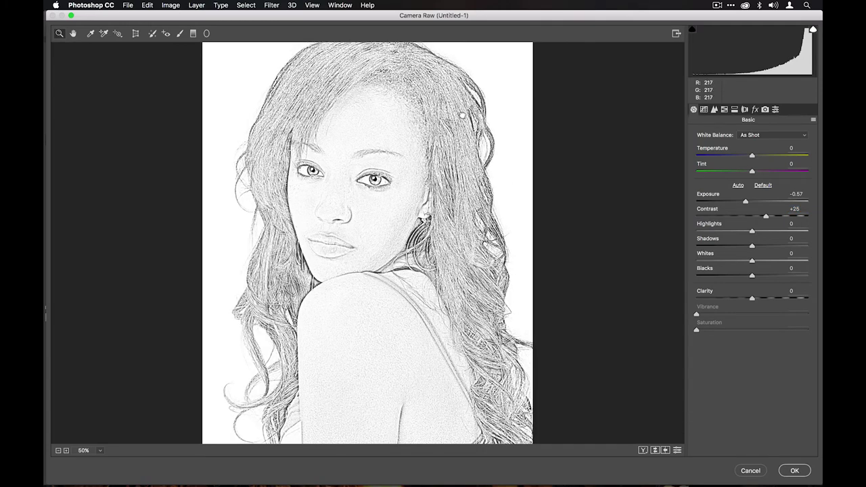
{"action": "left_click", "coordinate": [389, 158]}
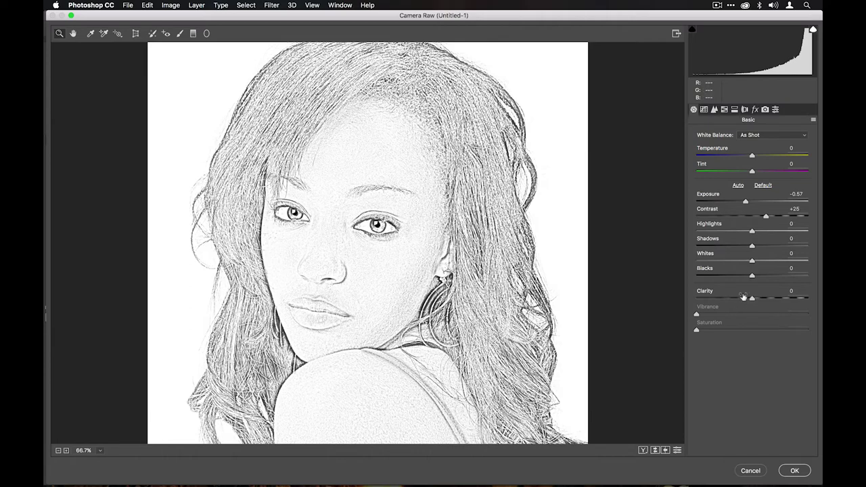
{"action": "left_click_drag", "start_coordinate": [741, 294], "coordinate": [737, 294]}
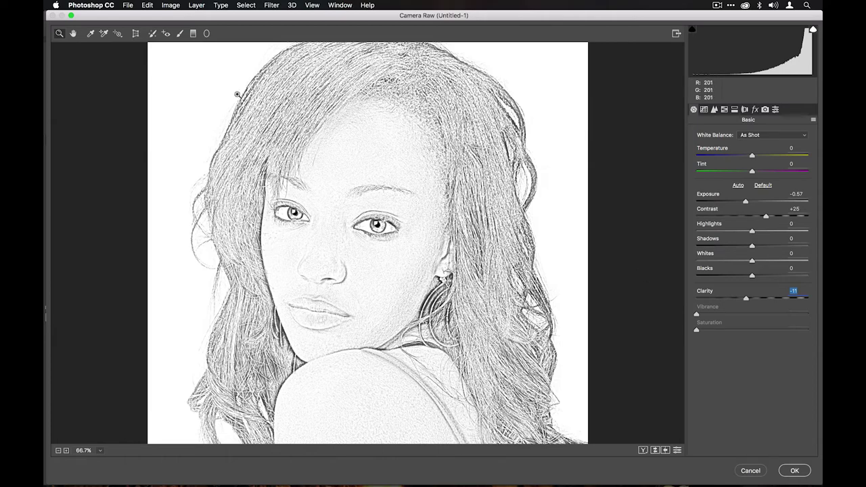
Add a face Radial Filter with Exposure +1.73, Contrast +35, Dehaze +65, and apply Camera Raw.
{"action": "left_click", "coordinate": [207, 33]}
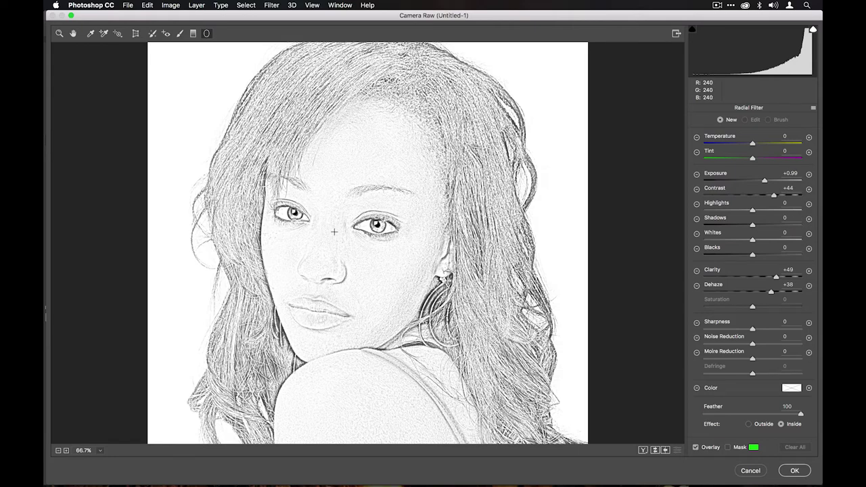
{"action": "left_click_drag", "start_coordinate": [333, 227], "coordinate": [379, 309]}
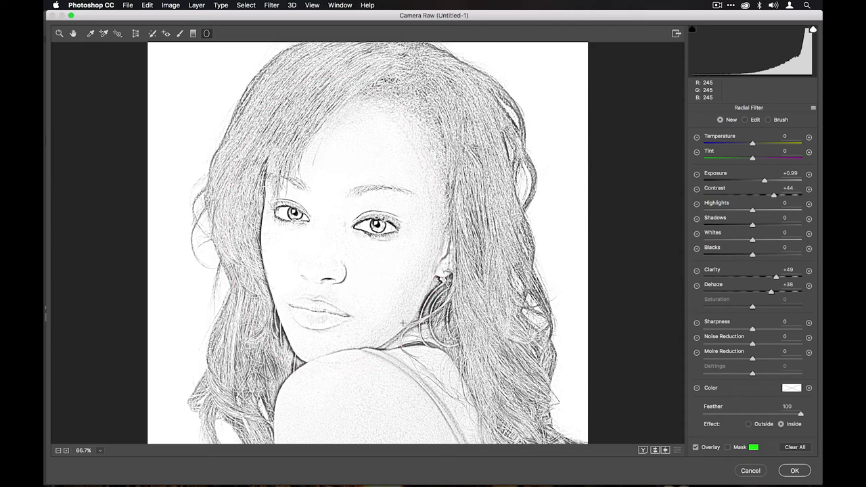
{"action": "left_click", "coordinate": [404, 324]}
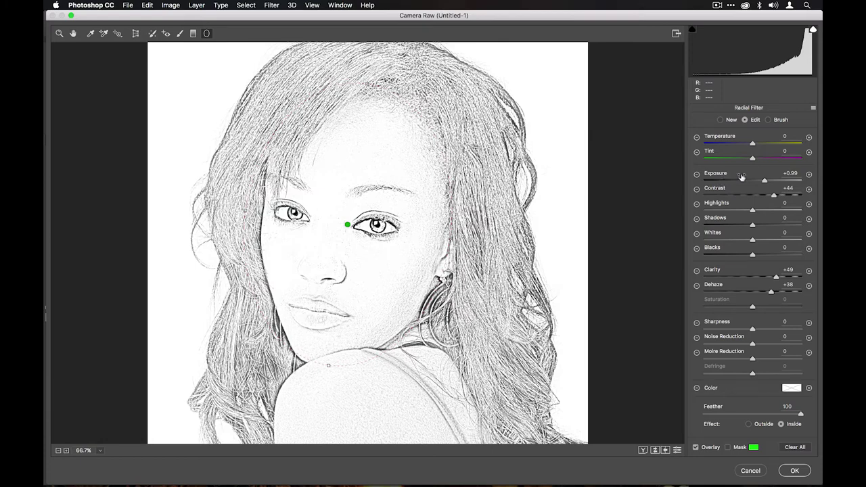
{"action": "mouse_move", "coordinate": [742, 178]}
{"action": "left_mouse_down"}
{"action": "mouse_move", "coordinate": [752, 177]}
{"action": "mouse_move", "coordinate": [741, 177]}
{"action": "mouse_move", "coordinate": [748, 193]}
{"action": "left_mouse_up"}
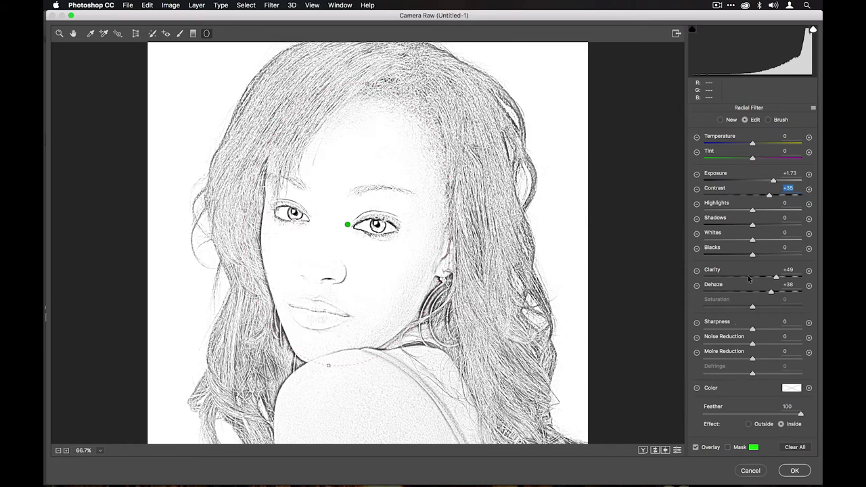
{"action": "left_click_drag", "start_coordinate": [747, 288], "coordinate": [760, 287]}
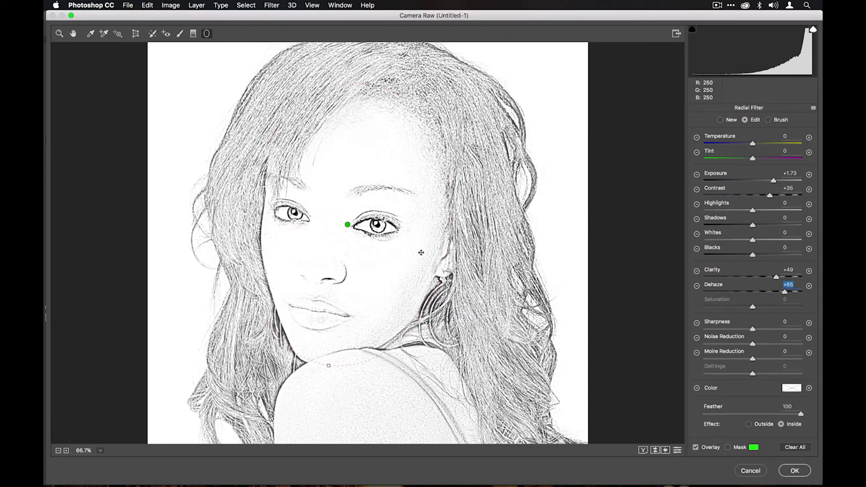
{"action": "left_click", "coordinate": [795, 471]}
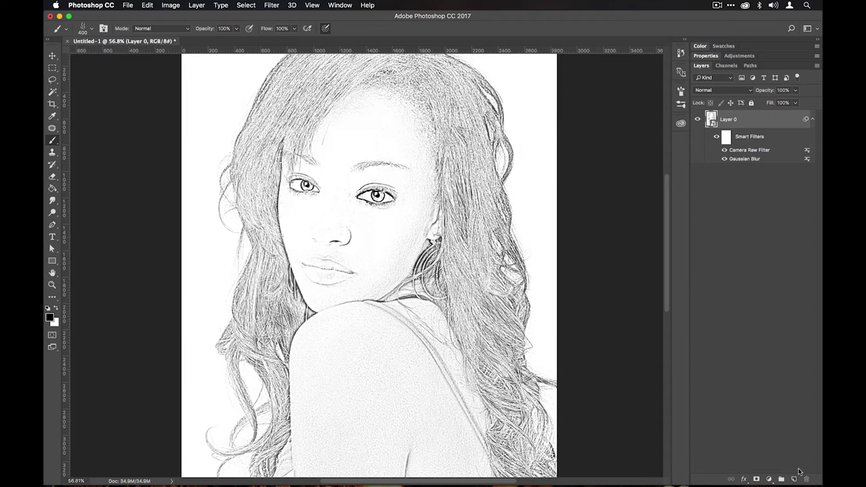
Fit the image, zoom into the face, and select Layer 0's Smart Filters mask thumbnail.
{"action": "key", "text": "super+0"}
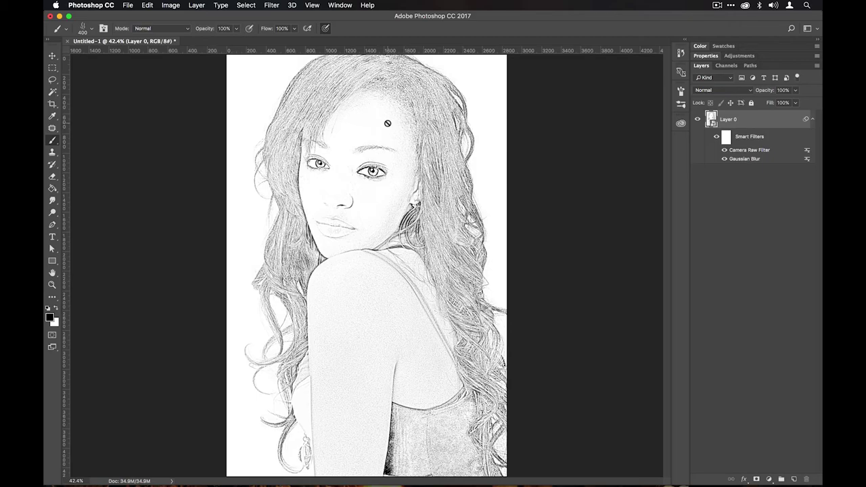
{"action": "scroll", "coordinate": [395, 122], "scroll_direction": "up", "scroll_amount": 5}
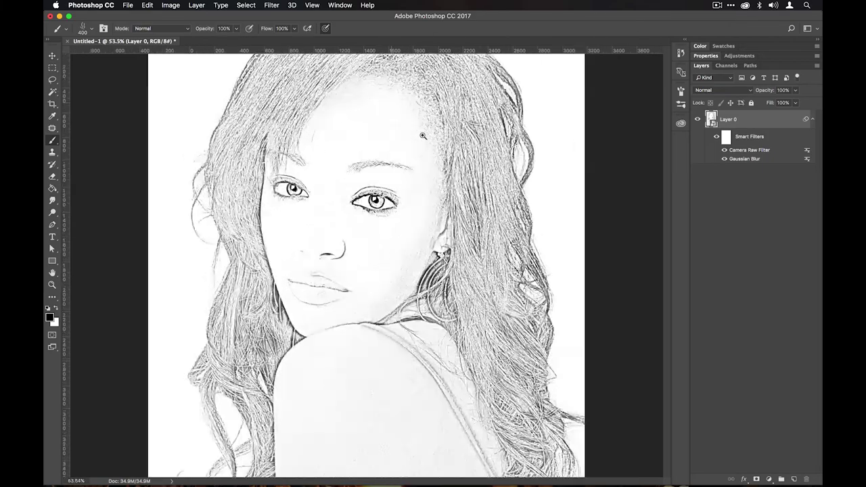
{"action": "scroll", "coordinate": [415, 134], "scroll_direction": "down", "scroll_amount": 2}
{"action": "scroll", "coordinate": [369, 264], "scroll_direction": "left", "scroll_amount": 3}
{"action": "scroll", "coordinate": [369, 264], "scroll_direction": "up", "scroll_amount": 2}
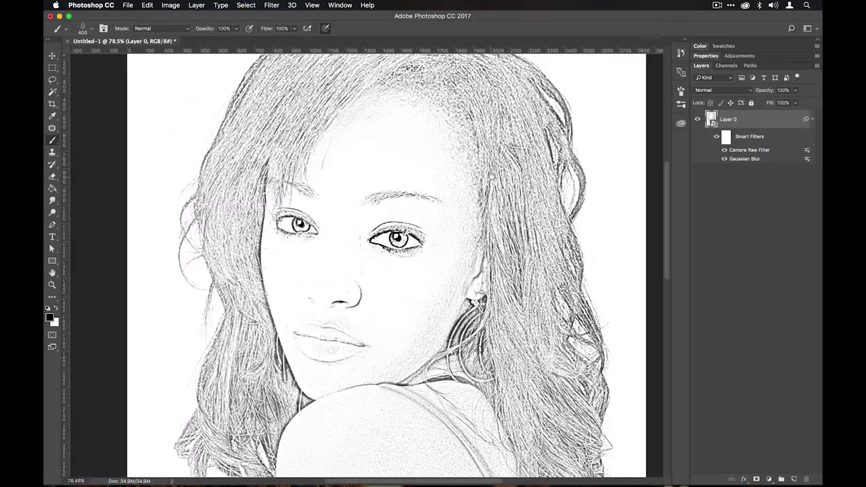
{"action": "left_click", "coordinate": [727, 138]}
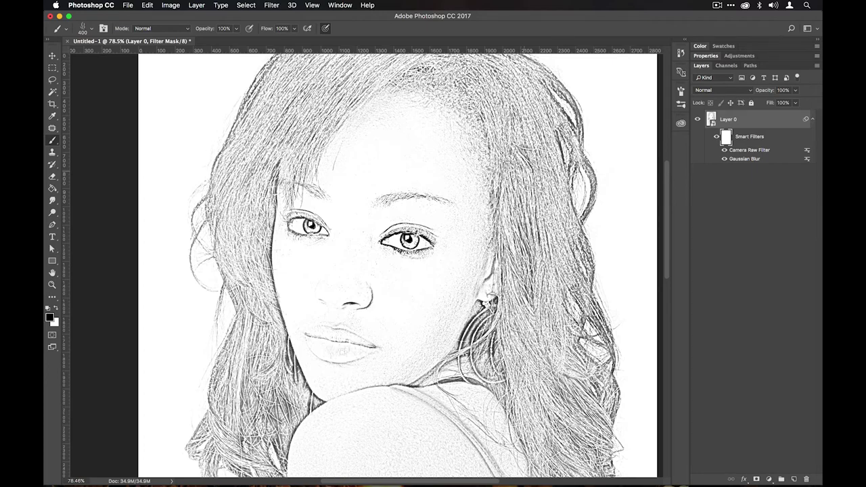
Paint faint colour back onto the forehead with a smaller brush at 20% opacity on the filter mask.
{"action": "mouse_move", "coordinate": [433, 151]}
{"action": "left_mouse_down"}
{"action": "mouse_move", "coordinate": [474, 135]}
{"action": "mouse_move", "coordinate": [460, 155]}
{"action": "left_mouse_up"}
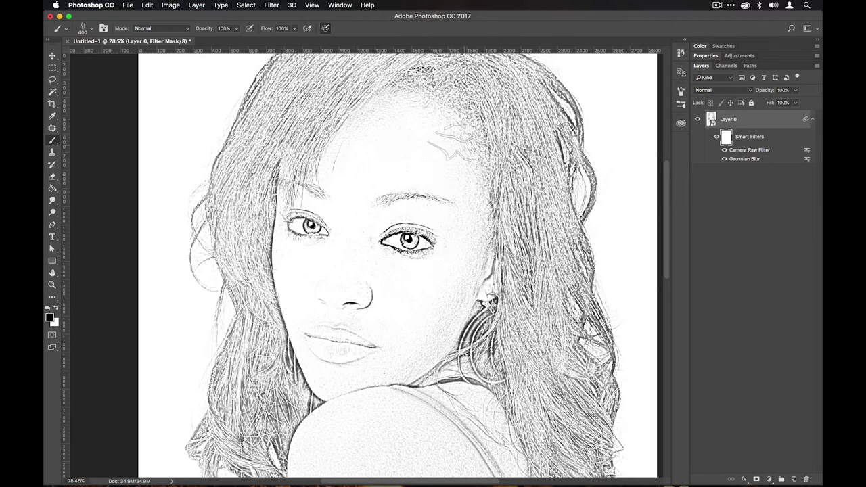
{"action": "key", "text": "bracketleft"}
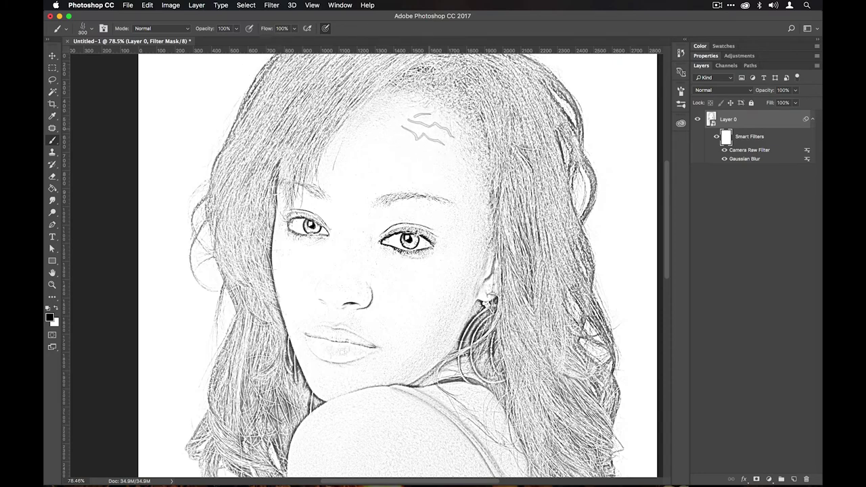
{"action": "key", "text": "2"}
{"action": "mouse_move", "coordinate": [444, 136]}
{"action": "left_mouse_down"}
{"action": "mouse_move", "coordinate": [415, 132]}
{"action": "mouse_move", "coordinate": [397, 181]}
{"action": "mouse_move", "coordinate": [440, 227]}
{"action": "mouse_move", "coordinate": [396, 229]}
{"action": "mouse_move", "coordinate": [426, 257]}
{"action": "mouse_move", "coordinate": [406, 250]}
{"action": "mouse_move", "coordinate": [400, 258]}
{"action": "mouse_move", "coordinate": [440, 252]}
{"action": "mouse_move", "coordinate": [389, 225]}
{"action": "mouse_move", "coordinate": [433, 254]}
{"action": "mouse_move", "coordinate": [443, 237]}
{"action": "mouse_move", "coordinate": [433, 224]}
{"action": "mouse_move", "coordinate": [396, 225]}
{"action": "mouse_move", "coordinate": [380, 271]}
{"action": "mouse_move", "coordinate": [406, 277]}
{"action": "mouse_move", "coordinate": [430, 267]}
{"action": "mouse_move", "coordinate": [406, 241]}
{"action": "mouse_move", "coordinate": [452, 252]}
{"action": "mouse_move", "coordinate": [406, 227]}
{"action": "mouse_move", "coordinate": [450, 251]}
{"action": "mouse_move", "coordinate": [395, 233]}
{"action": "mouse_move", "coordinate": [402, 262]}
{"action": "mouse_move", "coordinate": [439, 243]}
{"action": "mouse_move", "coordinate": [423, 260]}
{"action": "mouse_move", "coordinate": [389, 238]}
{"action": "left_mouse_up"}
Paint colour back around the right eye and face at 20–40% opacity, then fit the portrait on screen.
{"action": "mouse_move", "coordinate": [317, 237]}
{"action": "left_mouse_down"}
{"action": "mouse_move", "coordinate": [318, 213]}
{"action": "mouse_move", "coordinate": [307, 244]}
{"action": "mouse_move", "coordinate": [304, 203]}
{"action": "mouse_move", "coordinate": [281, 213]}
{"action": "mouse_move", "coordinate": [278, 223]}
{"action": "mouse_move", "coordinate": [318, 244]}
{"action": "mouse_move", "coordinate": [291, 247]}
{"action": "mouse_move", "coordinate": [287, 233]}
{"action": "mouse_move", "coordinate": [297, 252]}
{"action": "mouse_move", "coordinate": [307, 247]}
{"action": "mouse_move", "coordinate": [320, 257]}
{"action": "mouse_move", "coordinate": [335, 242]}
{"action": "mouse_move", "coordinate": [308, 244]}
{"action": "mouse_move", "coordinate": [328, 247]}
{"action": "mouse_move", "coordinate": [277, 274]}
{"action": "mouse_move", "coordinate": [331, 238]}
{"action": "mouse_move", "coordinate": [299, 298]}
{"action": "mouse_move", "coordinate": [348, 274]}
{"action": "mouse_move", "coordinate": [384, 272]}
{"action": "mouse_move", "coordinate": [360, 270]}
{"action": "mouse_move", "coordinate": [347, 332]}
{"action": "mouse_move", "coordinate": [357, 323]}
{"action": "mouse_move", "coordinate": [322, 333]}
{"action": "mouse_move", "coordinate": [328, 352]}
{"action": "mouse_move", "coordinate": [355, 355]}
{"action": "mouse_move", "coordinate": [352, 338]}
{"action": "mouse_move", "coordinate": [369, 335]}
{"action": "mouse_move", "coordinate": [349, 345]}
{"action": "mouse_move", "coordinate": [379, 332]}
{"action": "mouse_move", "coordinate": [386, 294]}
{"action": "mouse_move", "coordinate": [410, 333]}
{"action": "mouse_move", "coordinate": [389, 368]}
{"action": "mouse_move", "coordinate": [390, 332]}
{"action": "mouse_move", "coordinate": [423, 359]}
{"action": "mouse_move", "coordinate": [463, 267]}
{"action": "mouse_move", "coordinate": [463, 216]}
{"action": "mouse_move", "coordinate": [474, 196]}
{"action": "mouse_move", "coordinate": [437, 164]}
{"action": "mouse_move", "coordinate": [487, 174]}
{"action": "mouse_move", "coordinate": [477, 220]}
{"action": "mouse_move", "coordinate": [455, 203]}
{"action": "mouse_move", "coordinate": [492, 155]}
{"action": "mouse_move", "coordinate": [447, 176]}
{"action": "mouse_move", "coordinate": [415, 170]}
{"action": "mouse_move", "coordinate": [465, 186]}
{"action": "mouse_move", "coordinate": [428, 342]}
{"action": "mouse_move", "coordinate": [406, 284]}
{"action": "mouse_move", "coordinate": [446, 352]}
{"action": "mouse_move", "coordinate": [369, 396]}
{"action": "mouse_move", "coordinate": [427, 406]}
{"action": "mouse_move", "coordinate": [501, 379]}
{"action": "mouse_move", "coordinate": [507, 359]}
{"action": "mouse_move", "coordinate": [440, 447]}
{"action": "mouse_move", "coordinate": [399, 305]}
{"action": "mouse_move", "coordinate": [431, 186]}
{"action": "mouse_move", "coordinate": [465, 164]}
{"action": "mouse_move", "coordinate": [492, 240]}
{"action": "mouse_move", "coordinate": [427, 277]}
{"action": "mouse_move", "coordinate": [427, 342]}
{"action": "mouse_move", "coordinate": [404, 360]}
{"action": "mouse_move", "coordinate": [414, 350]}
{"action": "mouse_move", "coordinate": [414, 288]}
{"action": "mouse_move", "coordinate": [407, 376]}
{"action": "mouse_move", "coordinate": [487, 284]}
{"action": "mouse_move", "coordinate": [447, 271]}
{"action": "mouse_move", "coordinate": [491, 162]}
{"action": "mouse_move", "coordinate": [465, 207]}
{"action": "left_mouse_up"}
{"action": "key", "text": "3"}
{"action": "key", "text": "4"}
{"action": "key", "text": "2"}
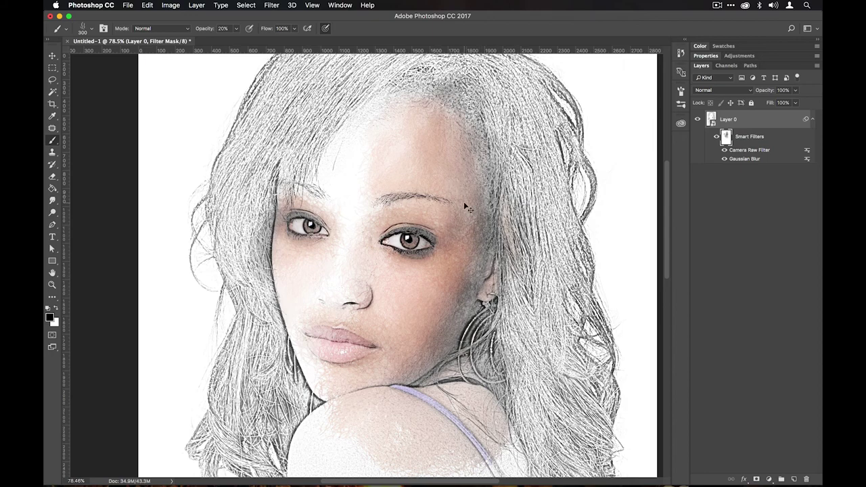
{"action": "key", "text": "super+0"}
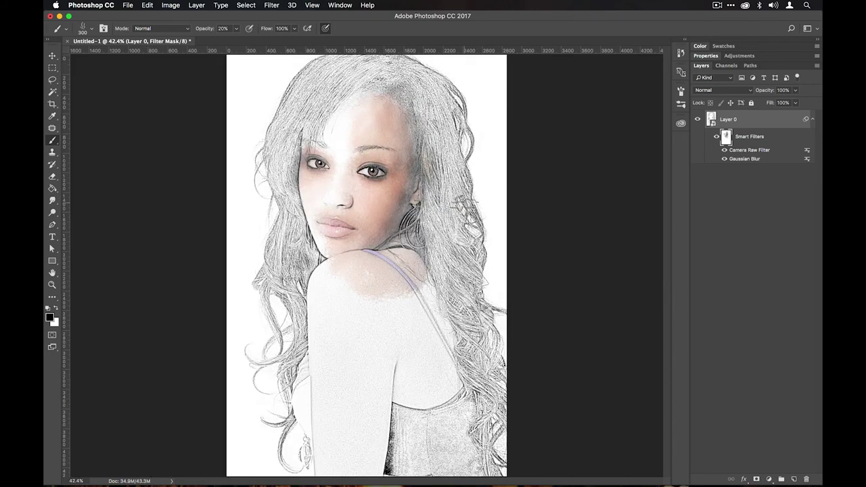